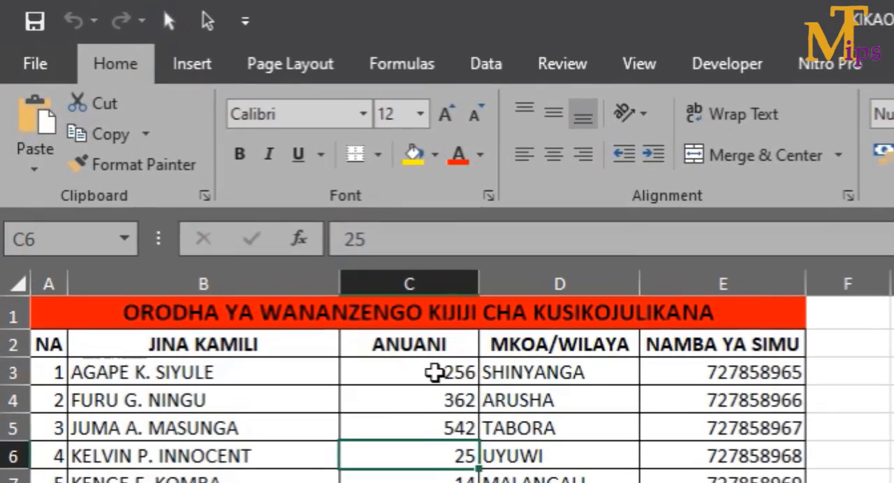
- Delete row 1 containing the merged red title from the WANANZENGO sheet so the column headings become the first row
{"action": "left_click", "coordinate": [105, 323]}
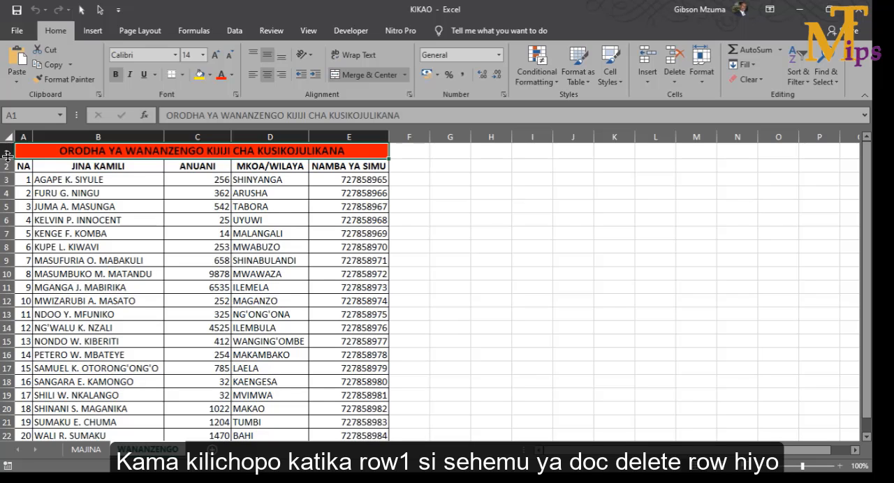
{"action": "left_click", "coordinate": [6, 152]}
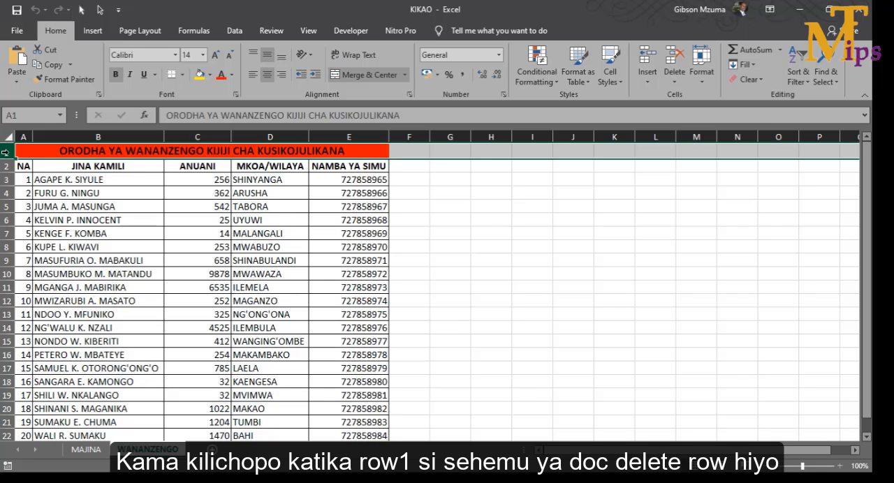
{"action": "right_click", "coordinate": [5, 152]}
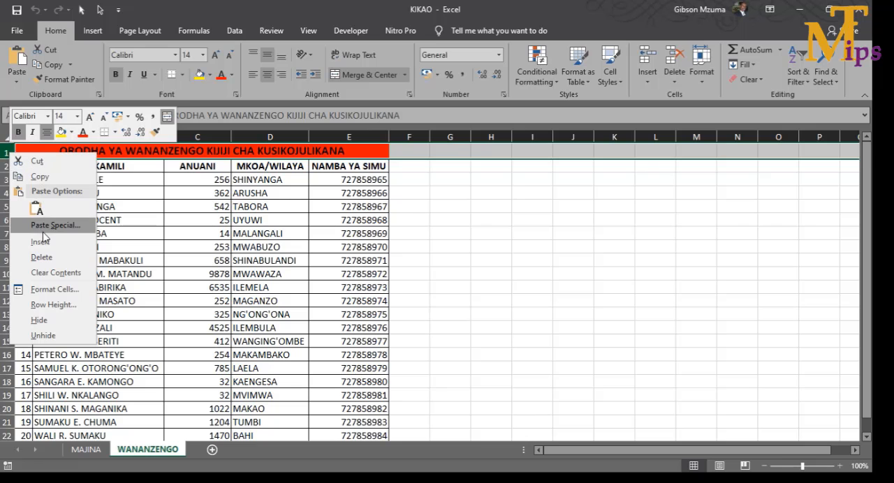
{"action": "left_click", "coordinate": [47, 257]}
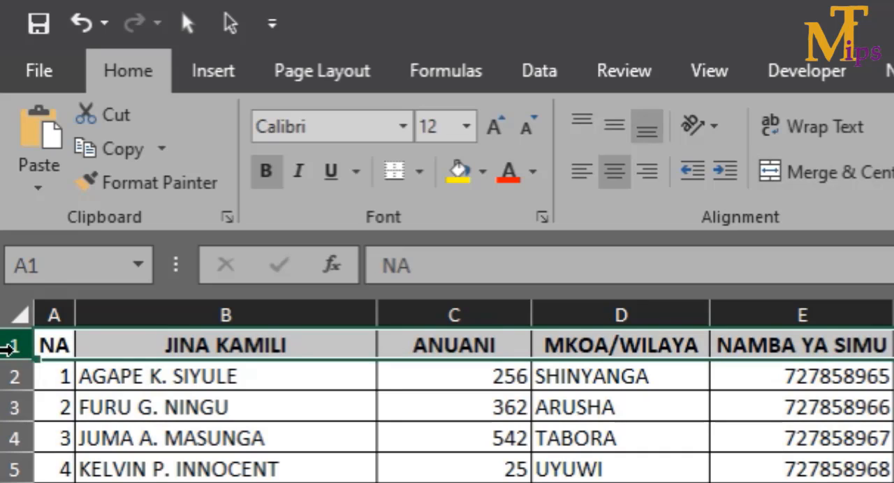
- Examine the column headings NA, JINA KAMILI, ANUANI, MKOA/WILAYA and NAMBA YA SIMU in row 1
{"action": "left_click", "coordinate": [62, 347]}
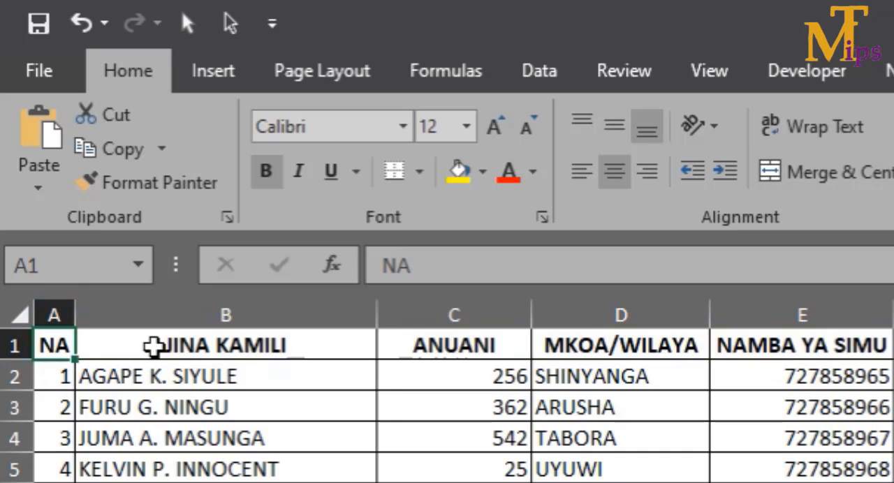
{"action": "left_click", "coordinate": [153, 347]}
{"action": "left_click", "coordinate": [444, 332]}
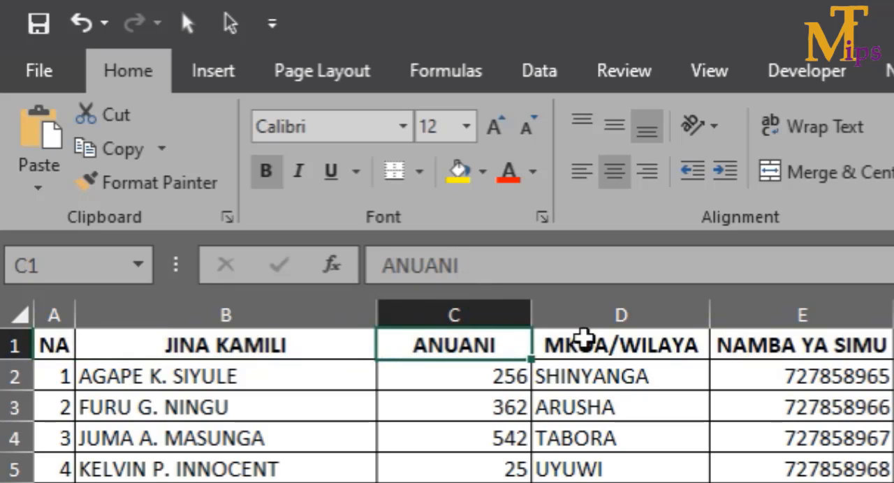
{"action": "left_click", "coordinate": [602, 344]}
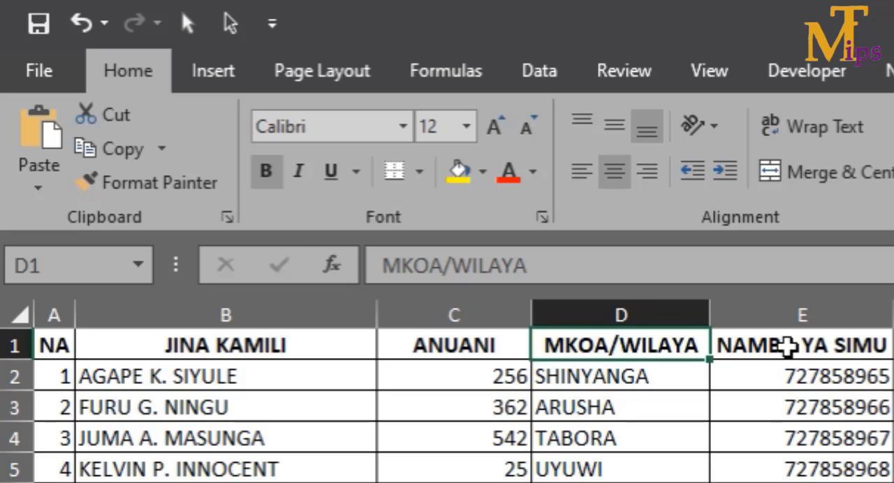
{"action": "left_click", "coordinate": [787, 345]}
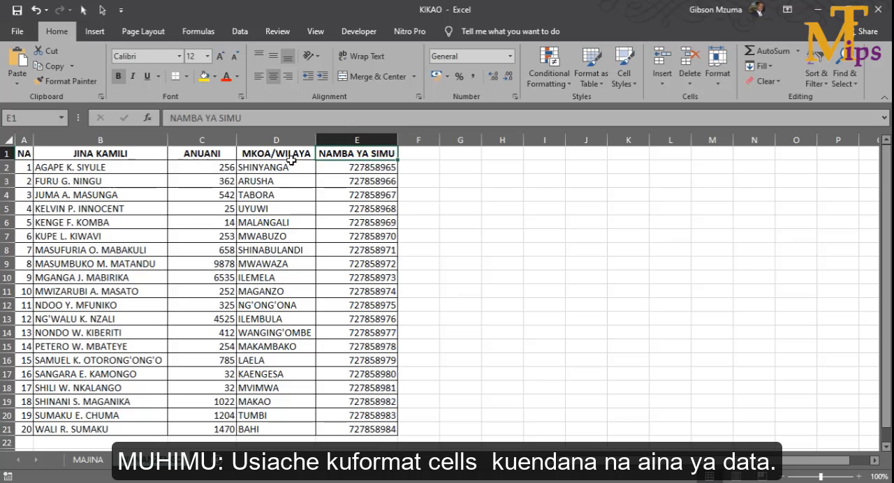
{"action": "left_click", "coordinate": [214, 165]}
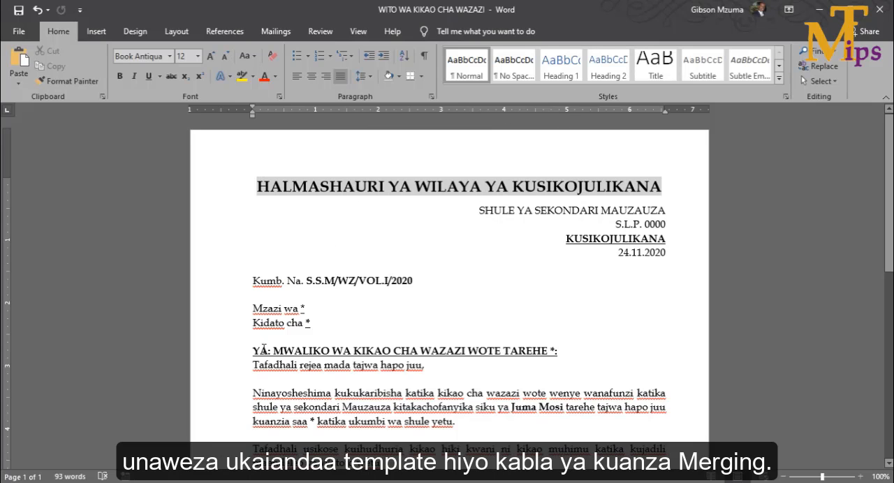
- In the Word letter WITO WA KIKAO CHA WAZAZI, review the subject line, the signature image and the asterisk placeholders
{"action": "left_click_drag", "start_coordinate": [256, 347], "coordinate": [521, 344]}
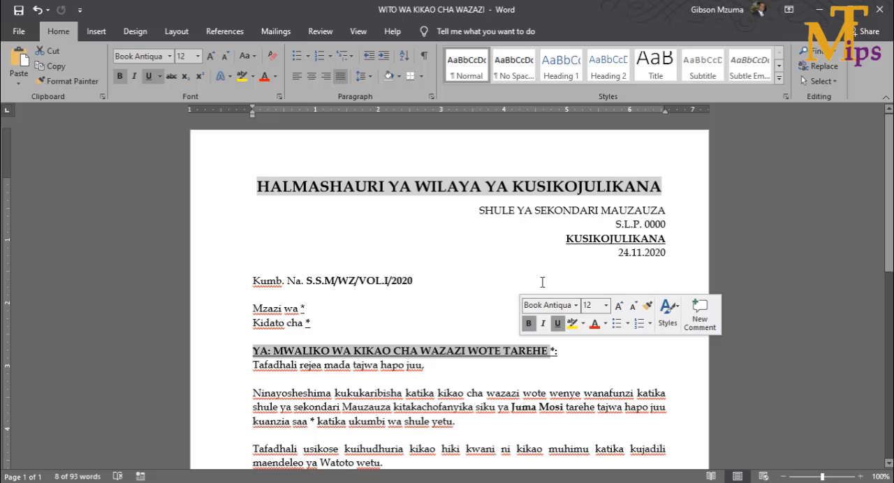
{"action": "left_click", "coordinate": [497, 286]}
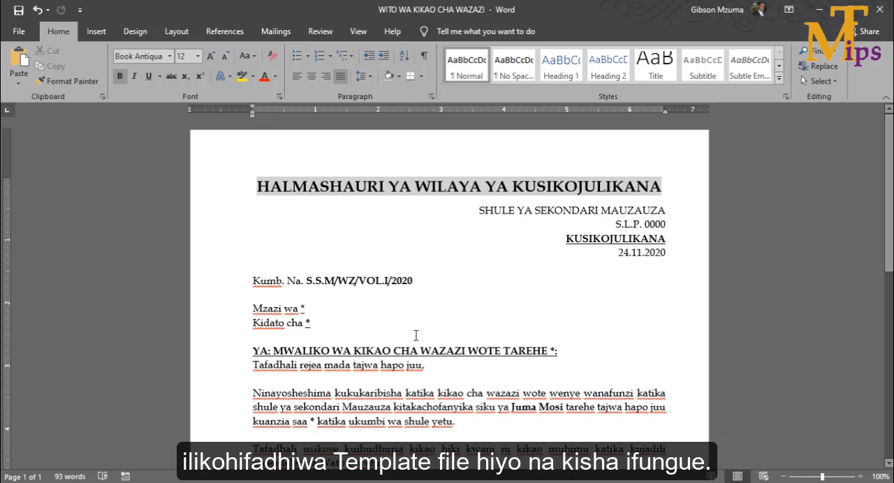
{"action": "mouse_move", "coordinate": [888, 165]}
{"action": "left_mouse_down"}
{"action": "mouse_move", "coordinate": [889, 247]}
{"action": "mouse_move", "coordinate": [888, 225]}
{"action": "left_mouse_up"}
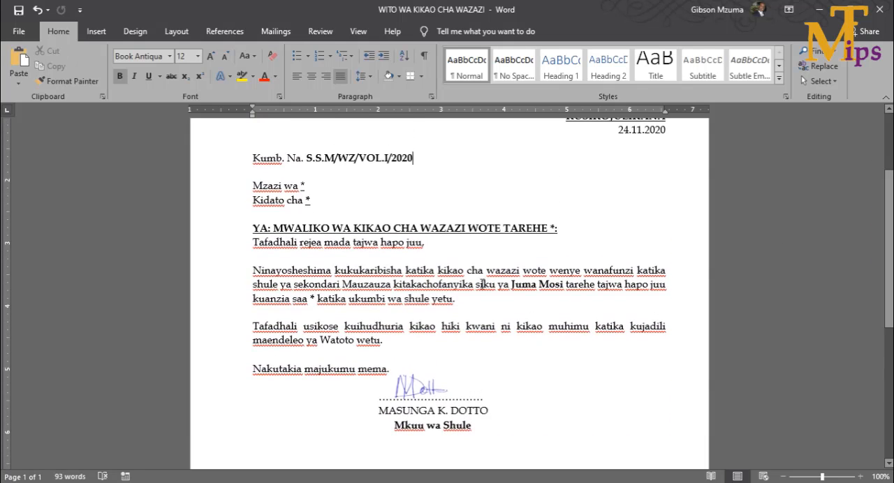
{"action": "left_click", "coordinate": [415, 377]}
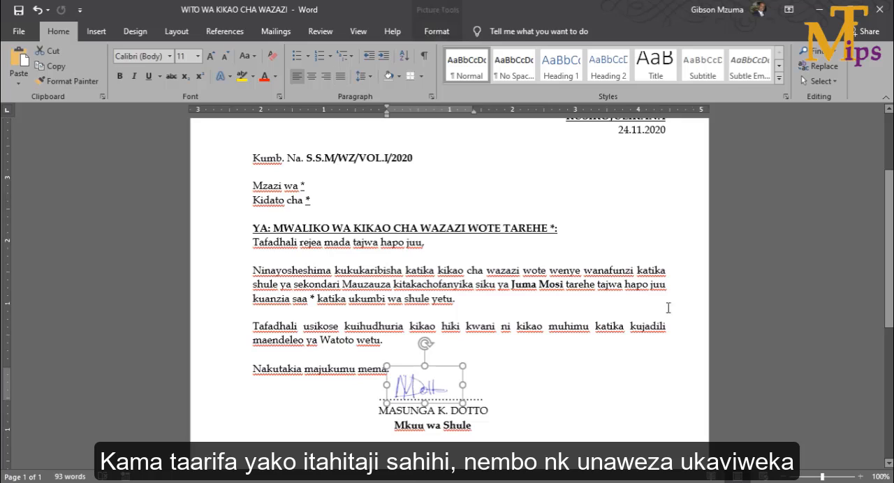
{"action": "left_click_drag", "start_coordinate": [889, 264], "coordinate": [890, 232]}
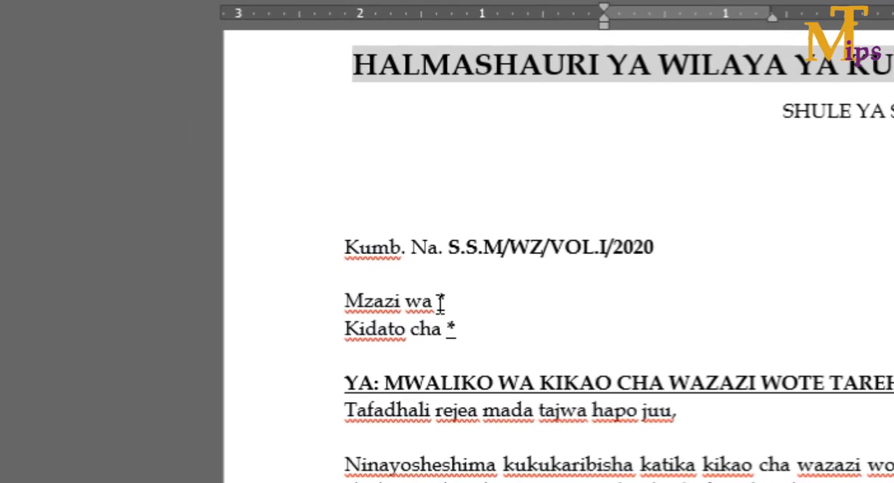
{"action": "left_click", "coordinate": [303, 259]}
{"action": "double_click", "coordinate": [440, 302]}
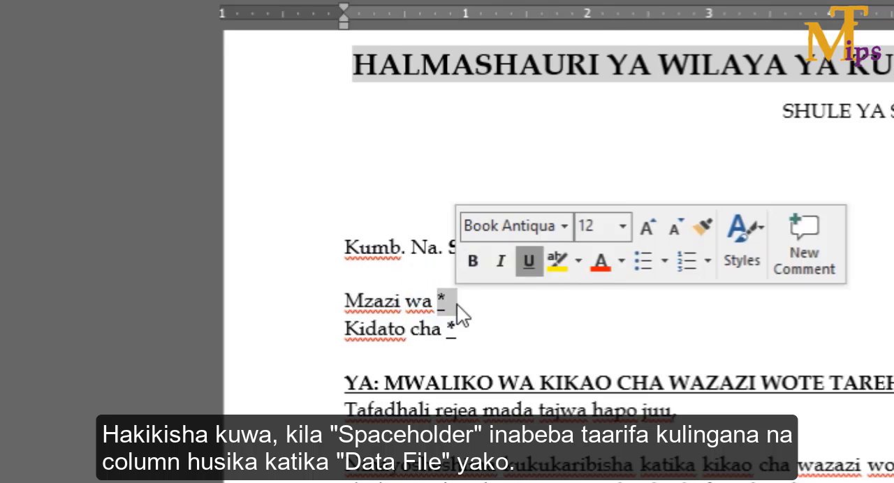
{"action": "left_click", "coordinate": [450, 304]}
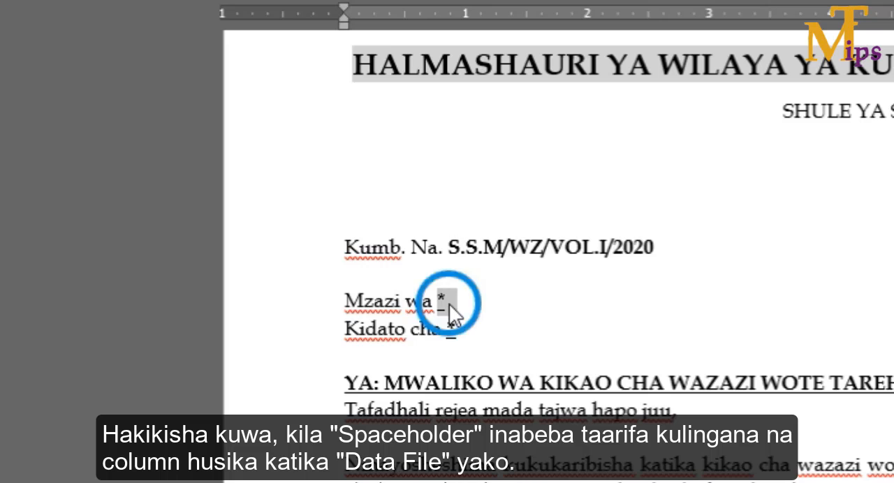
{"action": "left_click", "coordinate": [455, 327]}
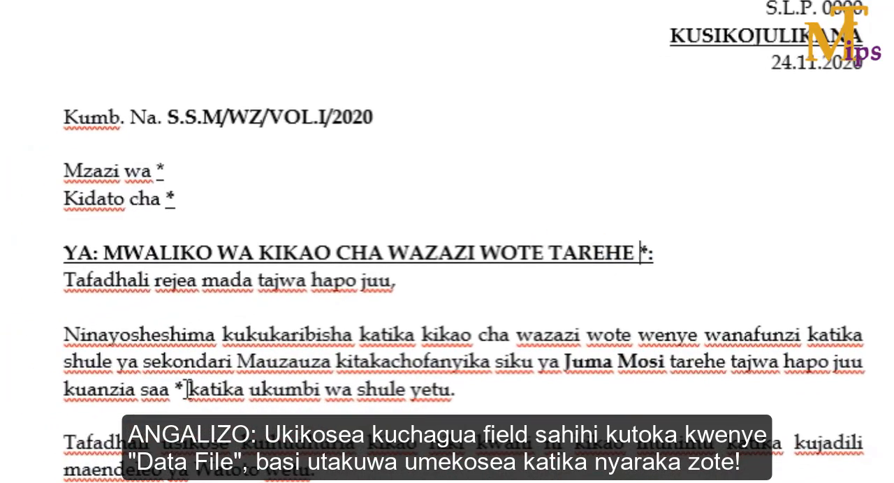
{"action": "left_click", "coordinate": [160, 394]}
{"action": "double_click", "coordinate": [178, 387]}
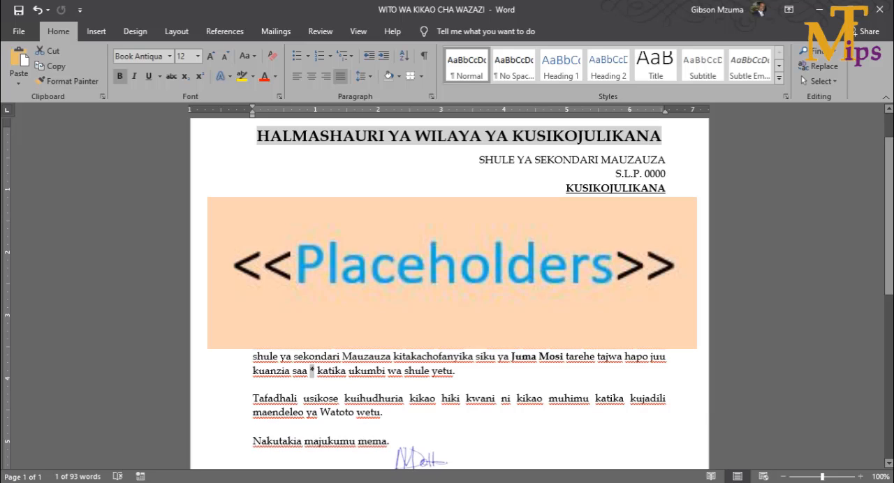
{"action": "left_click", "coordinate": [321, 244]}
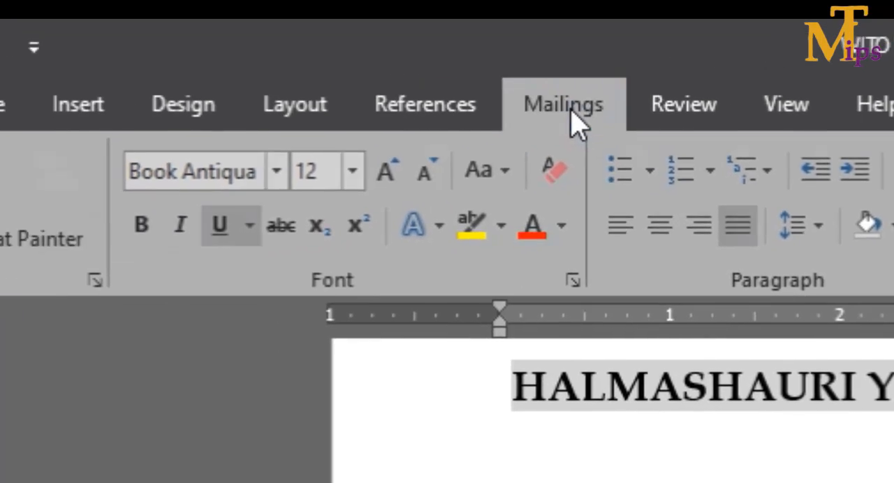
- Start the Step-by-Step Mail Merge Wizard for Letters, using the current document, and proceed to recipient selection
{"action": "left_click", "coordinate": [392, 136]}
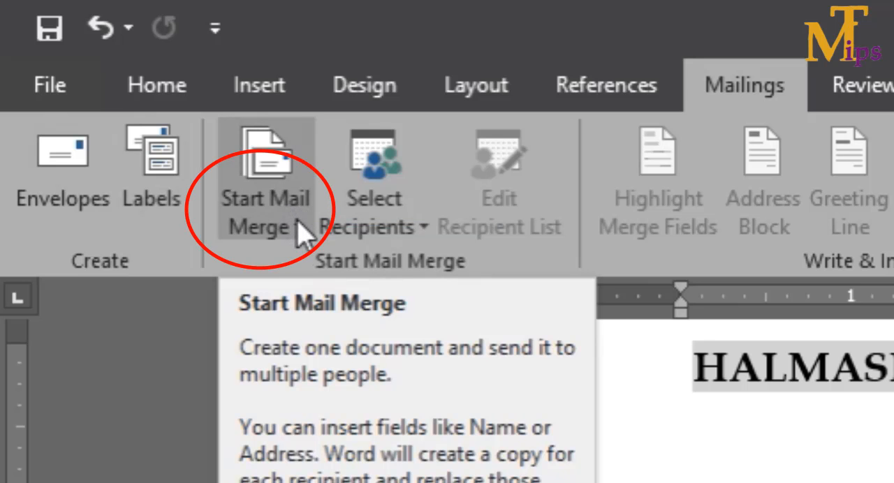
{"action": "left_click", "coordinate": [299, 229]}
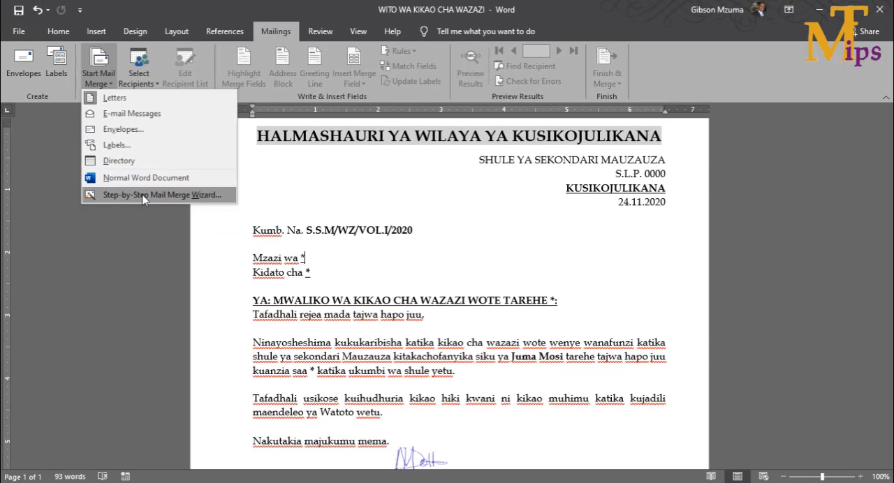
{"action": "left_click", "coordinate": [143, 197]}
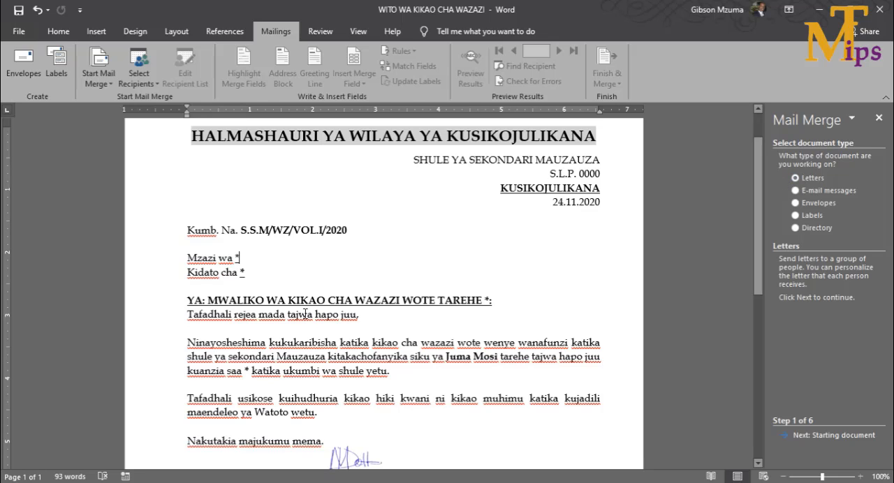
{"action": "left_click", "coordinate": [819, 438]}
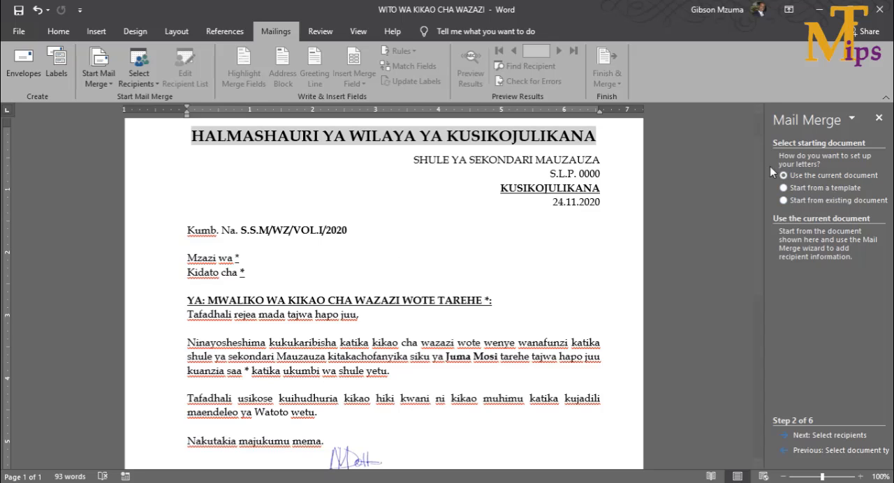
{"action": "left_click", "coordinate": [816, 437]}
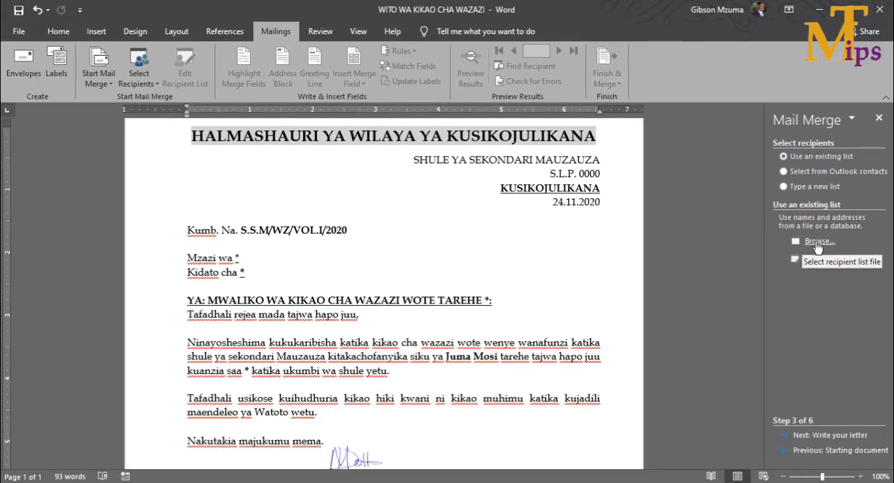
- Use the MAJINA$ table of KIKAO.xlsx in the Desktop's MAIL MERGE folder as recipient list, keeping all recipients, and proceed to letter writing
{"action": "left_click", "coordinate": [816, 242]}
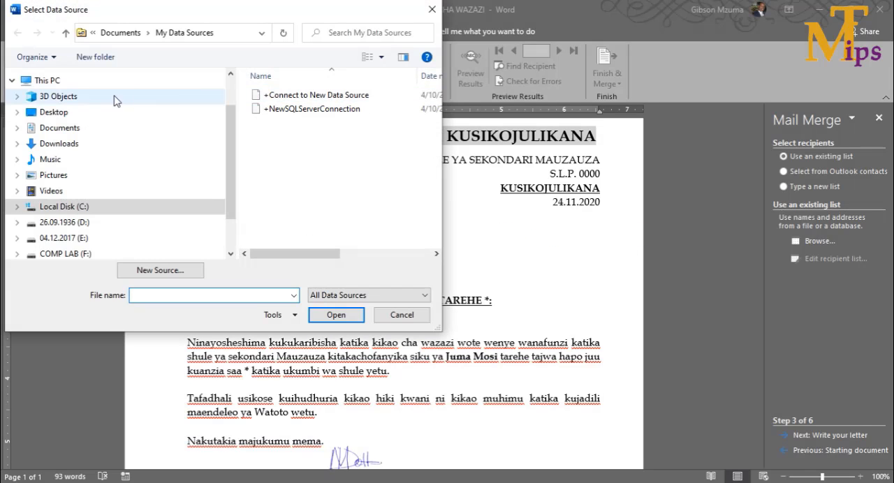
{"action": "left_click", "coordinate": [64, 113]}
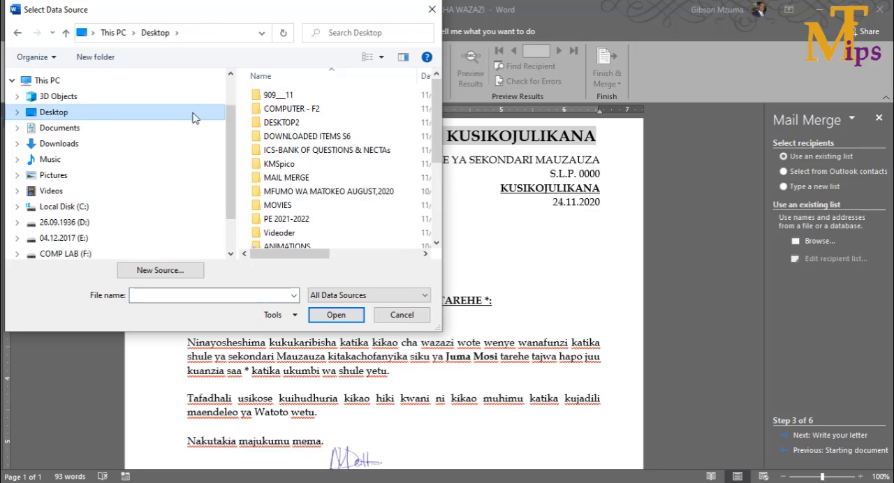
{"action": "double_click", "coordinate": [278, 183]}
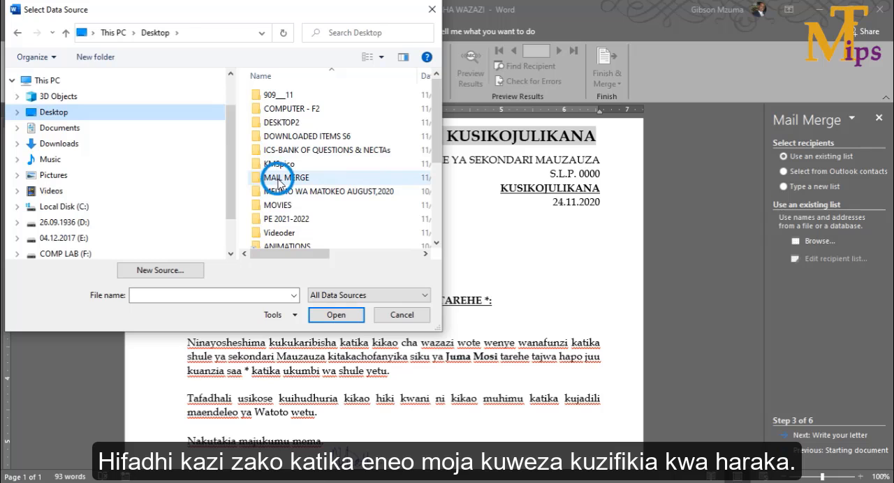
{"action": "double_click", "coordinate": [291, 98]}
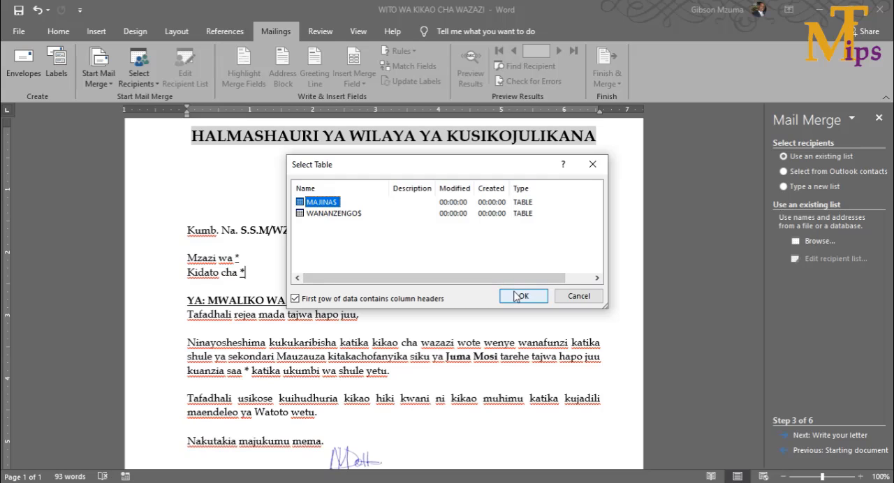
{"action": "left_click", "coordinate": [512, 294]}
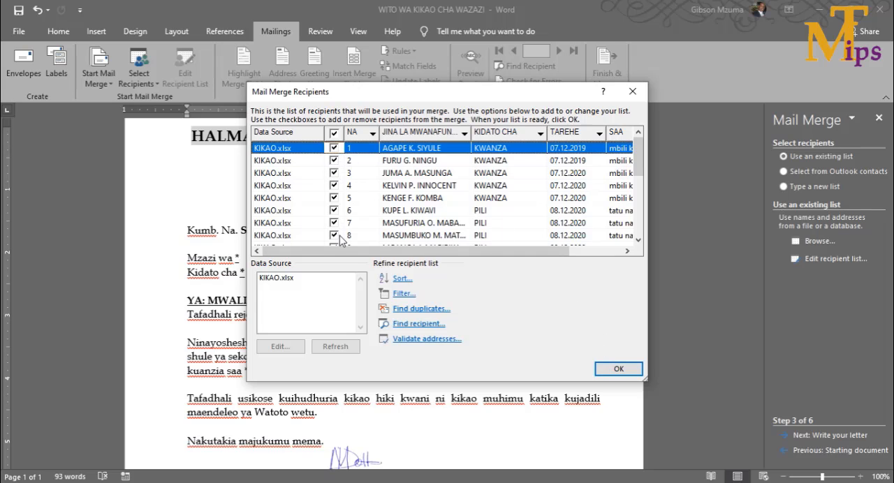
{"action": "left_click", "coordinate": [614, 370]}
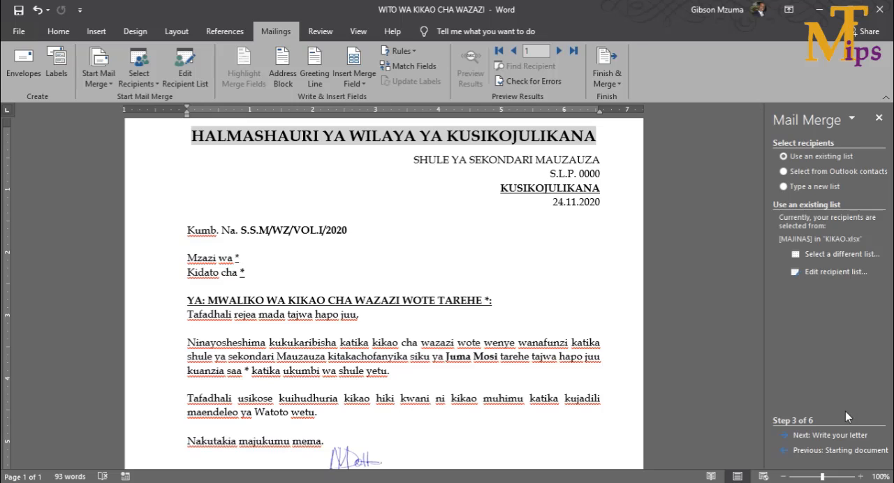
{"action": "left_click", "coordinate": [829, 436]}
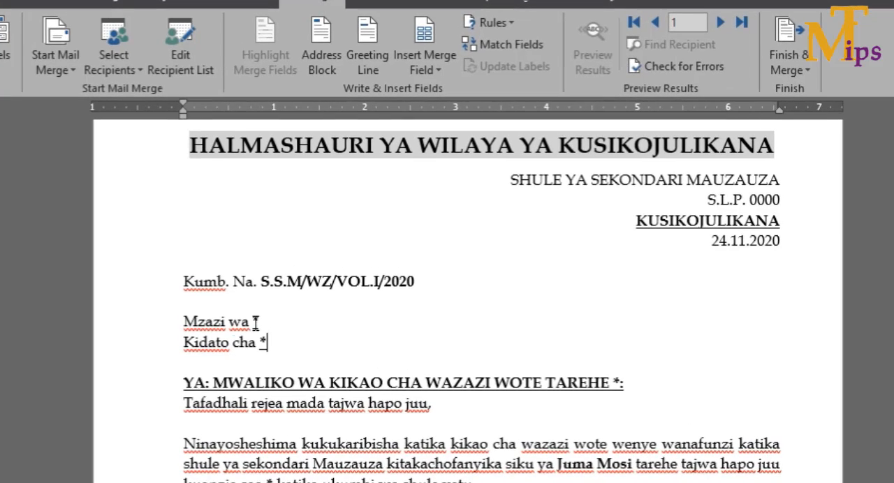
- Replace the asterisk after "Mzazi wa" with the JINA_LA_MWANAFUNZI merge field
{"action": "double_click", "coordinate": [238, 258]}
{"action": "left_click", "coordinate": [273, 298]}
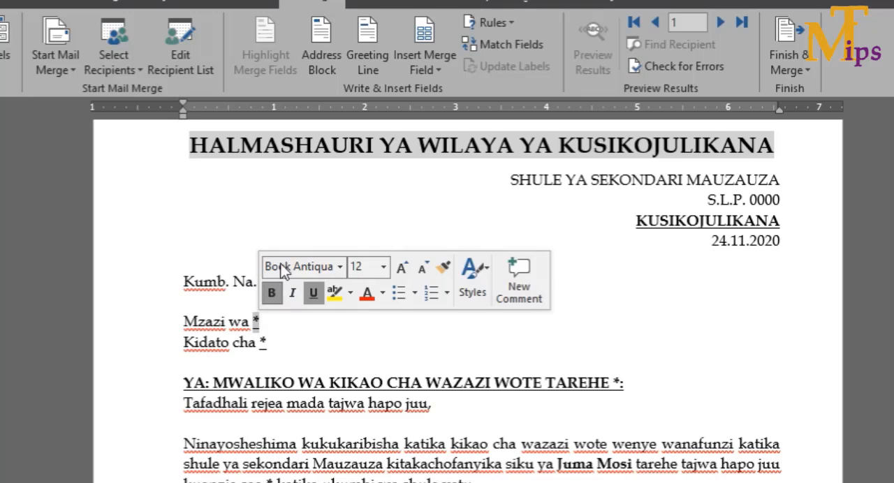
{"action": "left_click", "coordinate": [439, 70]}
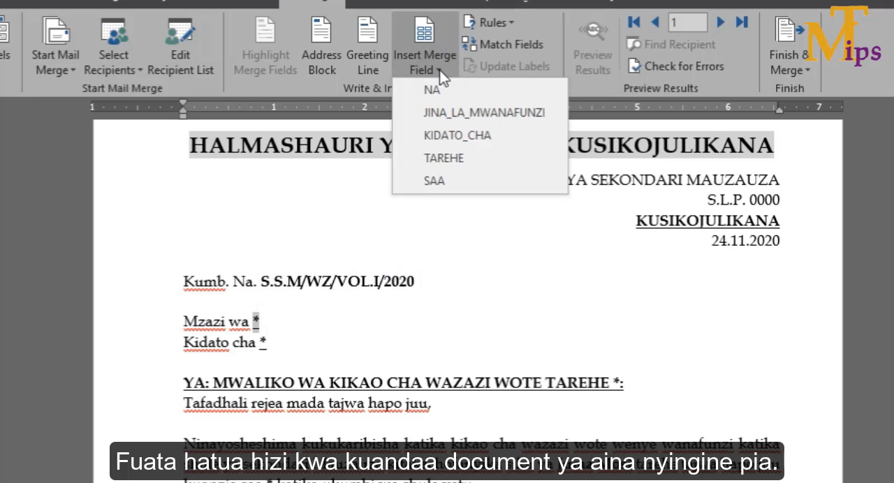
{"action": "left_click", "coordinate": [451, 113]}
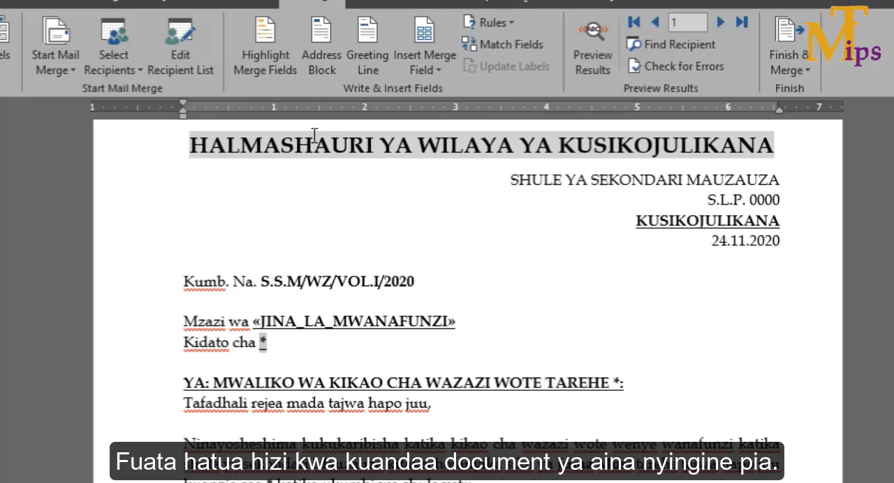
- Replace the asterisk after "Kidato cha" with the KIDATO_CHA merge field and the one in the subject line with the TAREHE field
{"action": "left_click", "coordinate": [439, 73]}
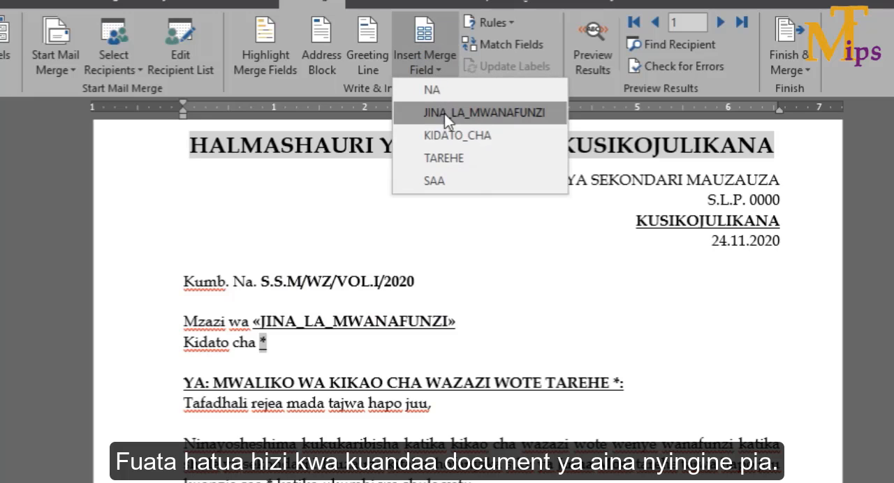
{"action": "left_click", "coordinate": [451, 134]}
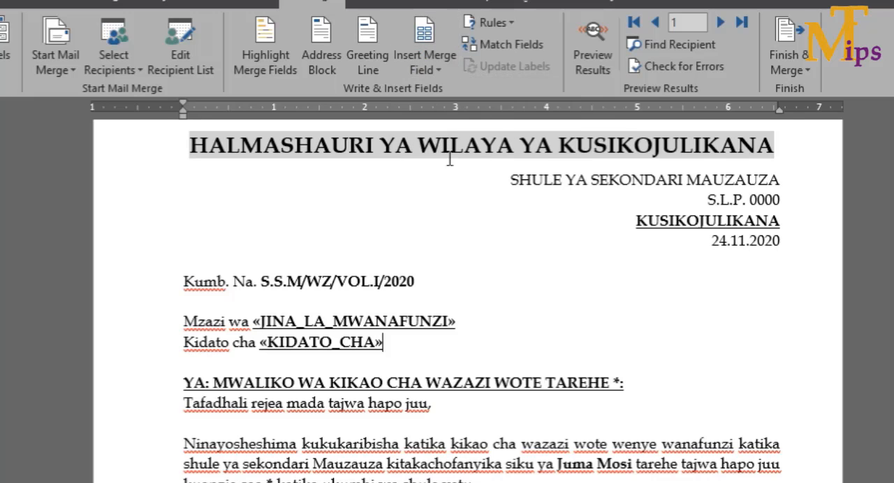
{"action": "left_click", "coordinate": [621, 382]}
{"action": "left_click_drag", "start_coordinate": [621, 382], "coordinate": [614, 383]}
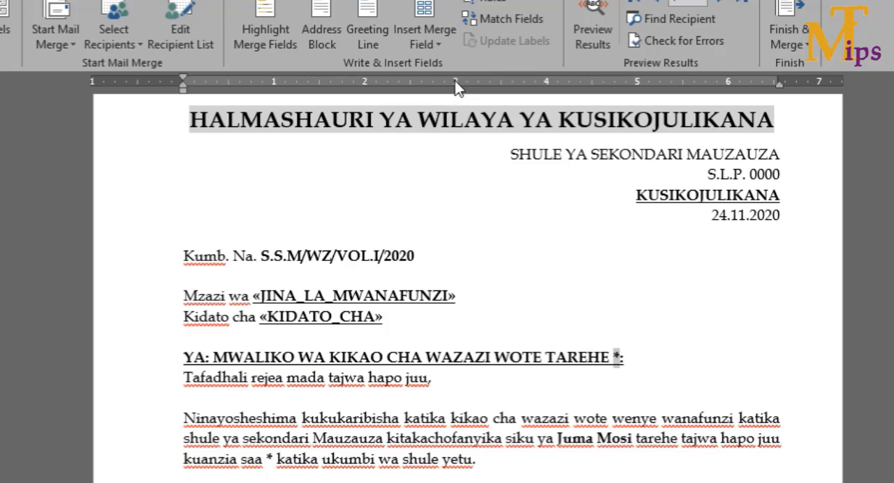
{"action": "left_click", "coordinate": [435, 45]}
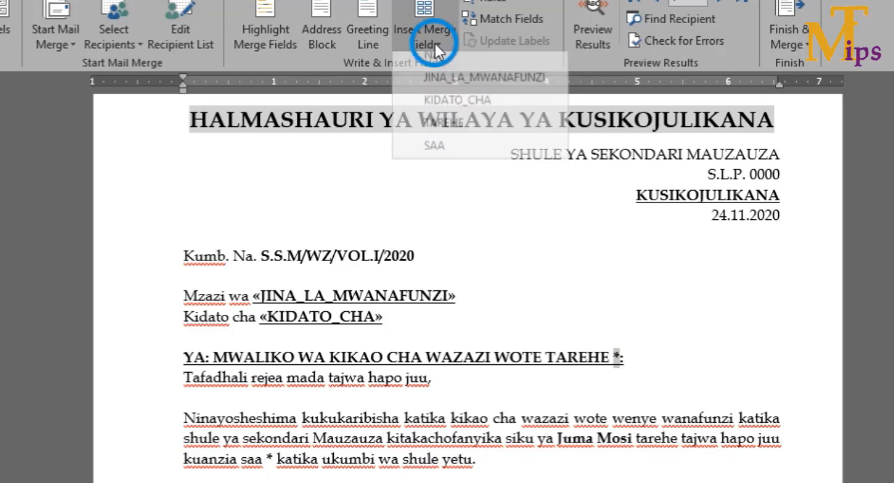
{"action": "left_click", "coordinate": [451, 140]}
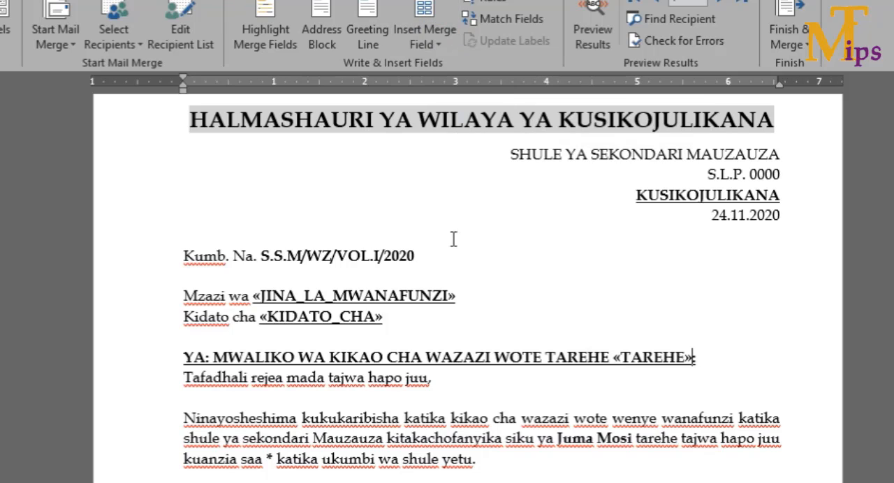
- Replace the asterisk after "kuanzia saa" with the SAA merge field and proceed to previewing the letters
{"action": "left_click", "coordinate": [274, 459]}
{"action": "left_click_drag", "start_coordinate": [274, 459], "coordinate": [268, 459]}
{"action": "left_click", "coordinate": [438, 45]}
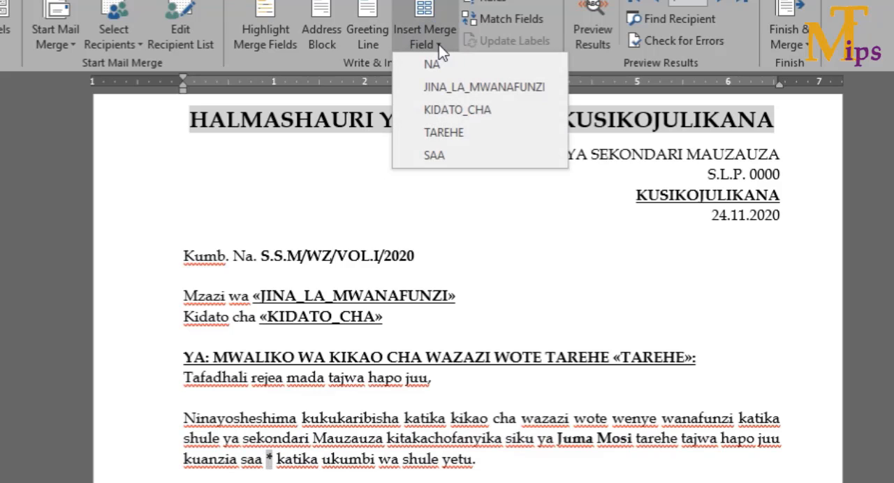
{"action": "left_click", "coordinate": [435, 155]}
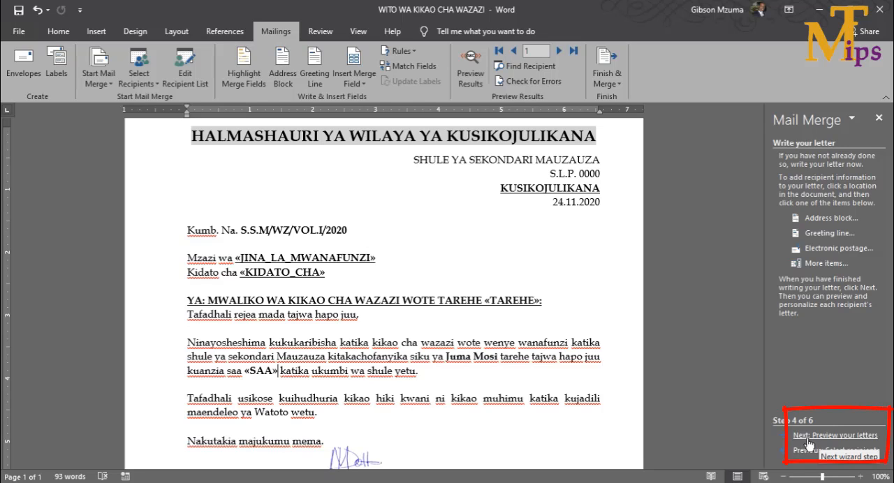
{"action": "left_click", "coordinate": [844, 435]}
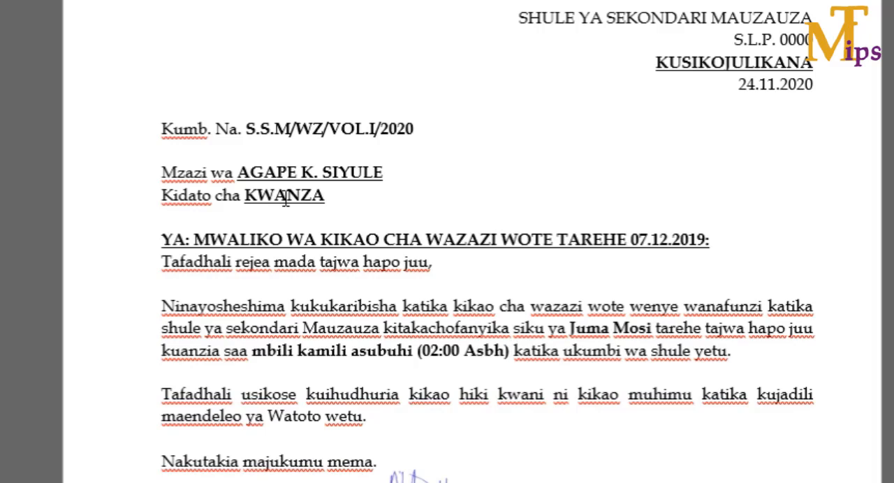
- Check the meeting date and time in the first previewed letter, and page through the previews to recipient 6
{"action": "left_click", "coordinate": [705, 238]}
{"action": "double_click", "coordinate": [700, 239]}
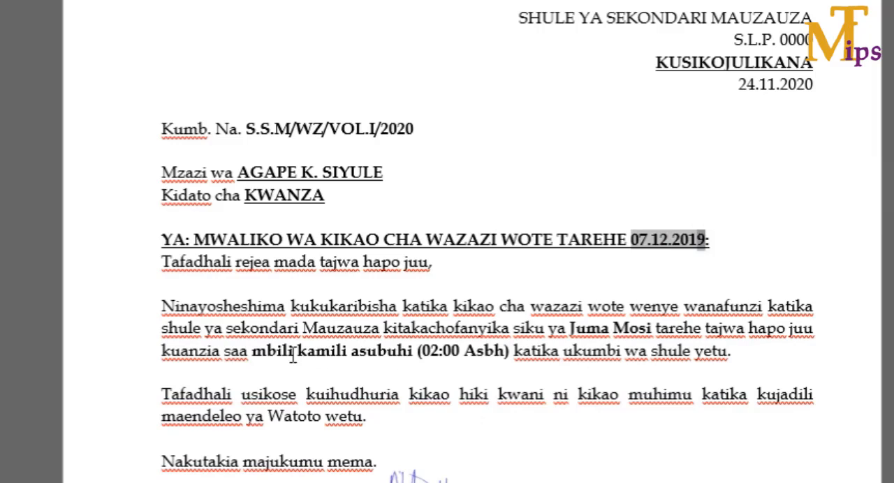
{"action": "left_click_drag", "start_coordinate": [253, 349], "coordinate": [507, 350]}
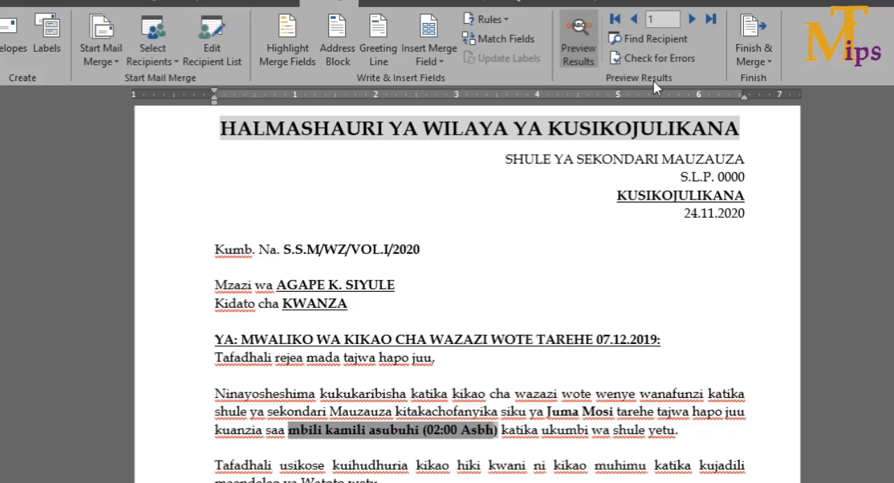
{"action": "left_click", "coordinate": [691, 20]}
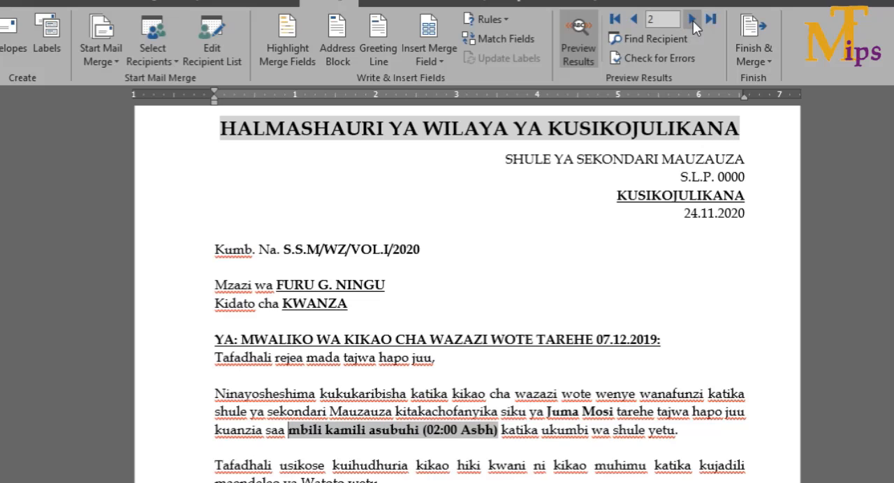
{"action": "left_click", "coordinate": [692, 20]}
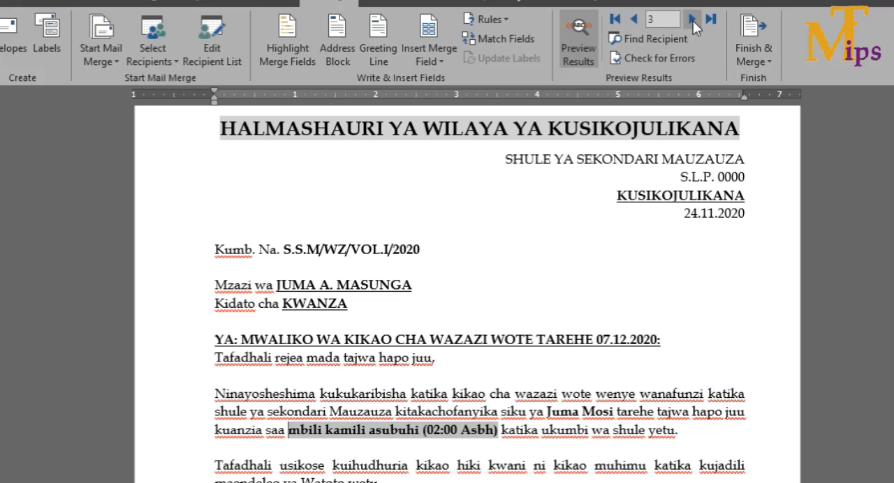
{"action": "left_click", "coordinate": [691, 20]}
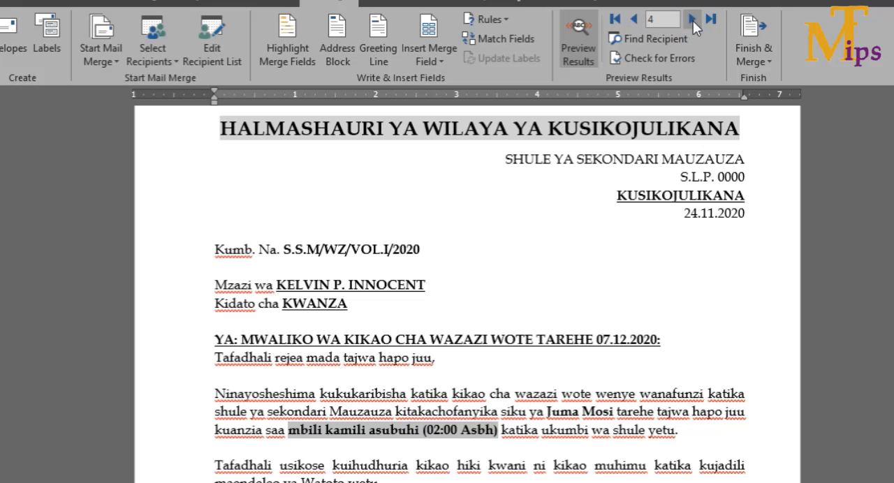
{"action": "left_click", "coordinate": [693, 21]}
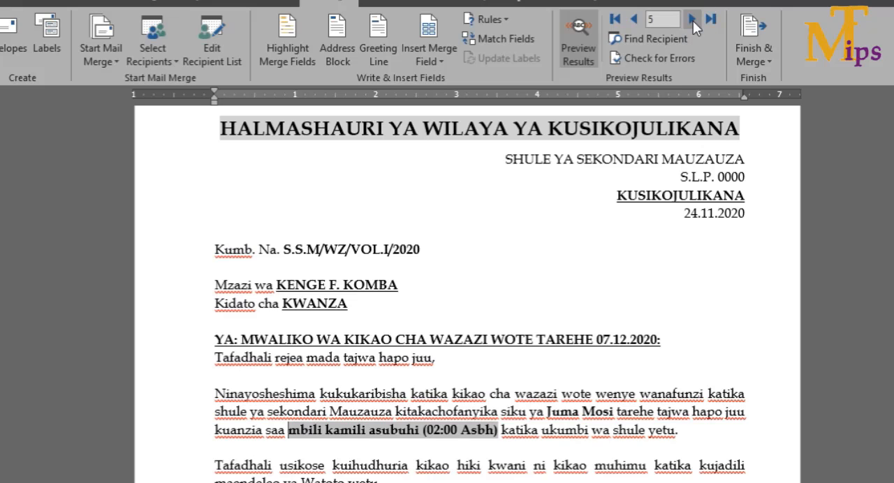
{"action": "left_click", "coordinate": [693, 21]}
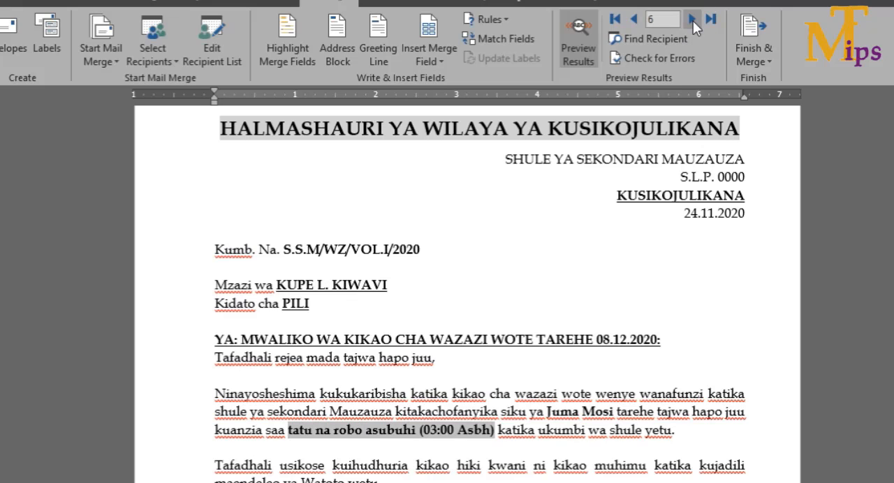
- Examine the class, date and time in recipient 6's letter, and continue to the last recipient's preview
{"action": "double_click", "coordinate": [293, 303]}
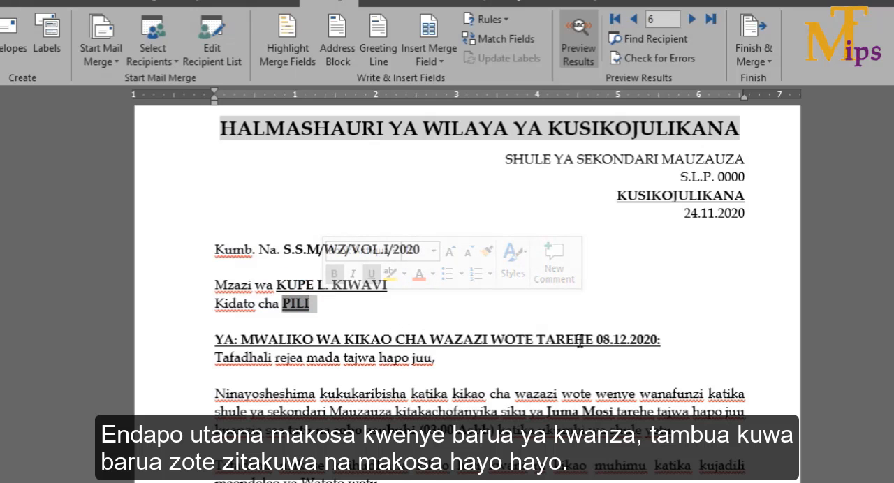
{"action": "left_click_drag", "start_coordinate": [596, 344], "coordinate": [637, 341]}
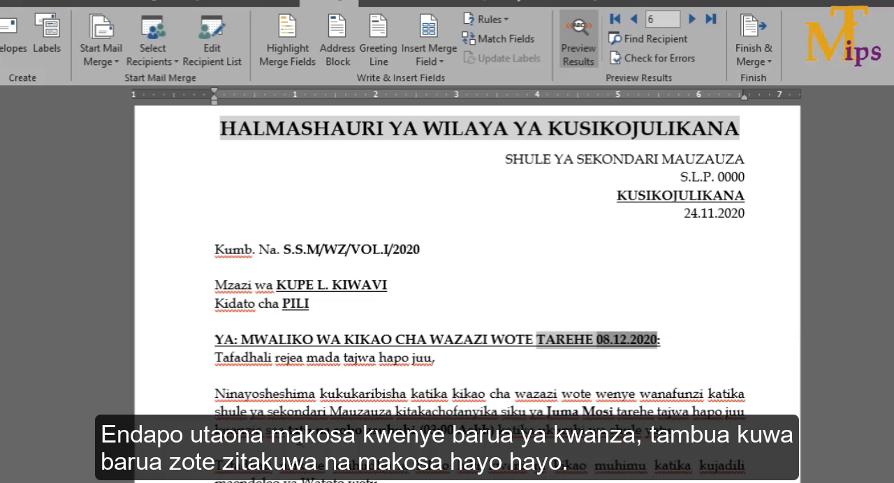
{"action": "left_click_drag", "start_coordinate": [285, 425], "coordinate": [492, 426]}
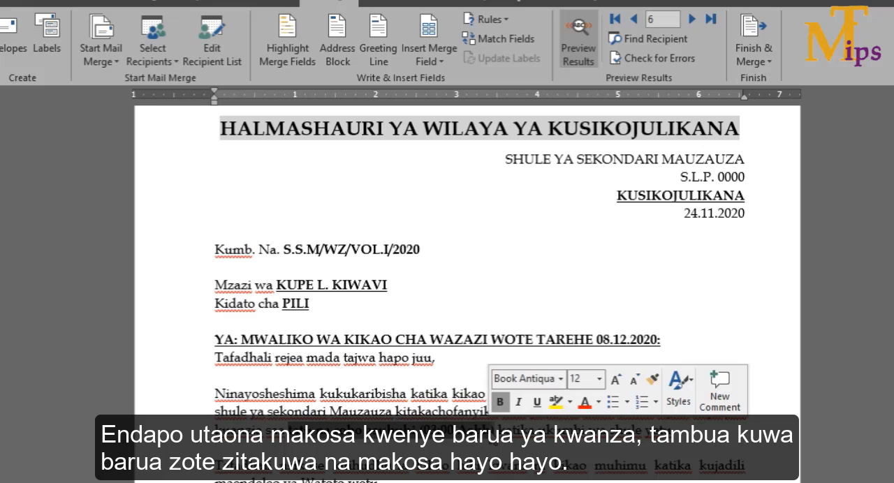
{"action": "left_click", "coordinate": [693, 19]}
{"action": "left_click", "coordinate": [693, 20]}
{"action": "left_click", "coordinate": [712, 18]}
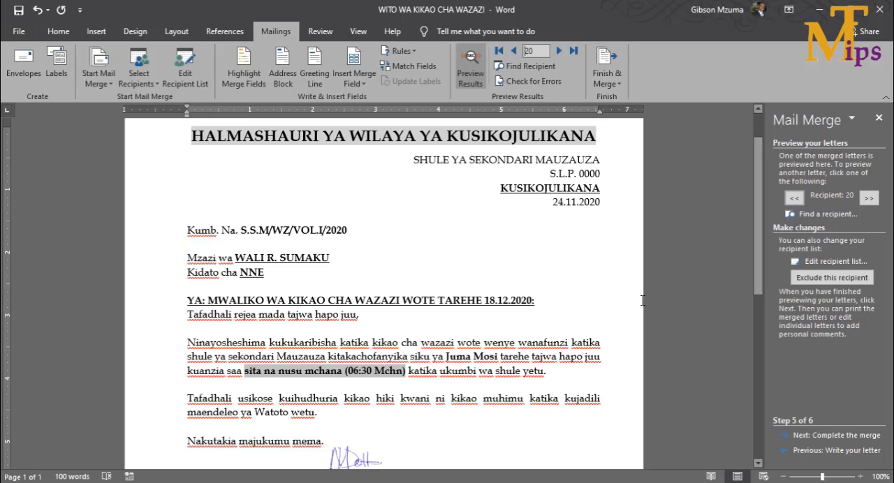
- Proceed to completing the merge and look over the letter down to the signature
{"action": "left_click", "coordinate": [850, 436]}
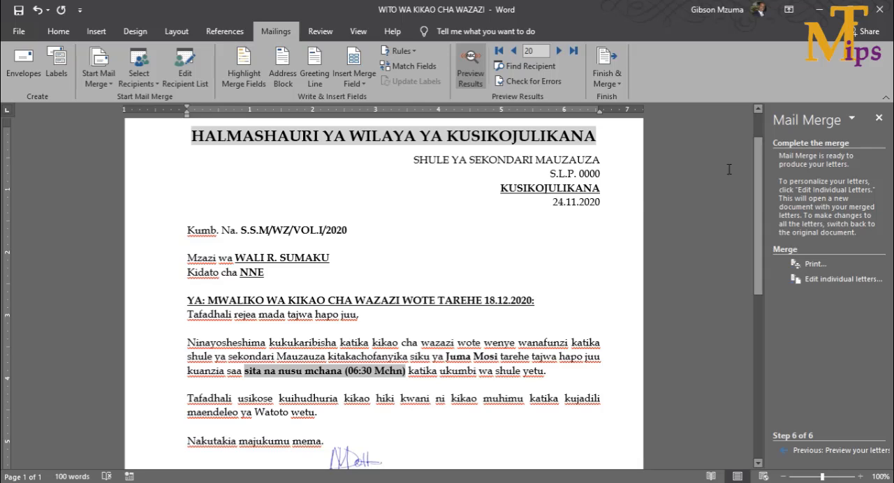
{"action": "mouse_move", "coordinate": [758, 178]}
{"action": "left_mouse_down"}
{"action": "mouse_move", "coordinate": [758, 207]}
{"action": "mouse_move", "coordinate": [758, 170]}
{"action": "mouse_move", "coordinate": [754, 373]}
{"action": "mouse_move", "coordinate": [760, 193]}
{"action": "mouse_move", "coordinate": [768, 207]}
{"action": "left_mouse_up"}
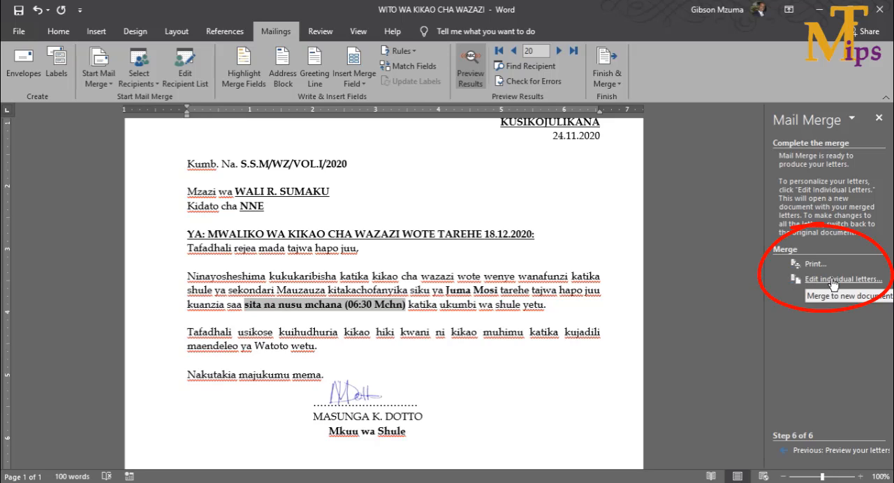
- Look at the available ways to finish the merge and the record options for merging to a new document, without merging
{"action": "left_click", "coordinate": [619, 89]}
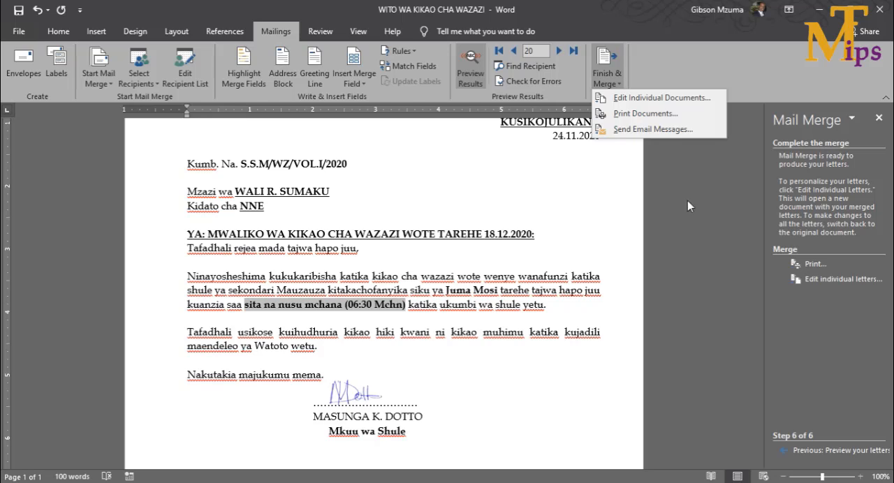
{"action": "left_click", "coordinate": [758, 190]}
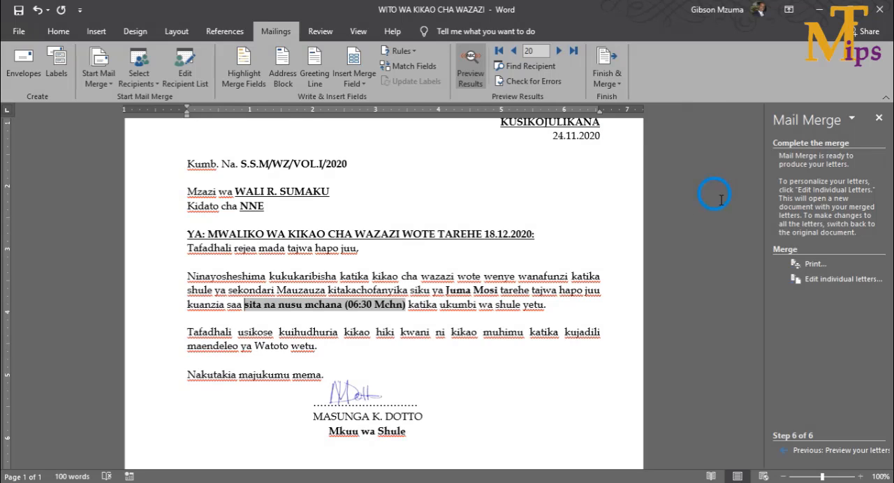
{"action": "left_click", "coordinate": [840, 279]}
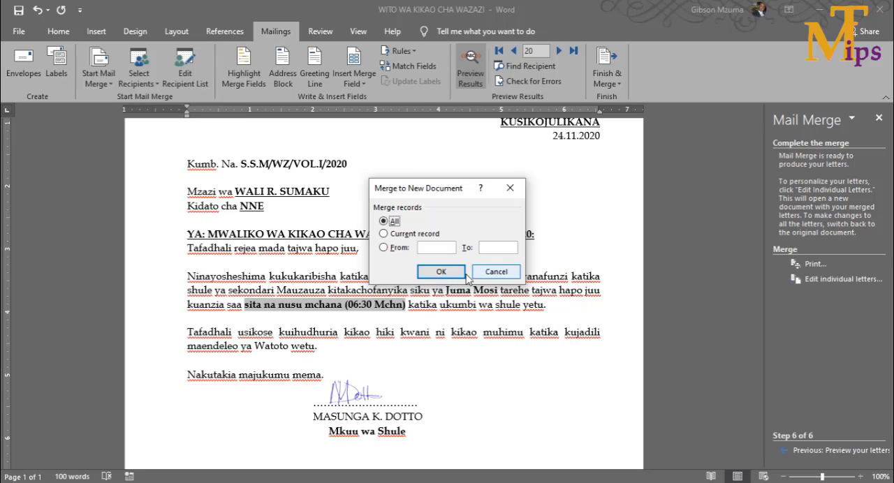
{"action": "left_click", "coordinate": [506, 272]}
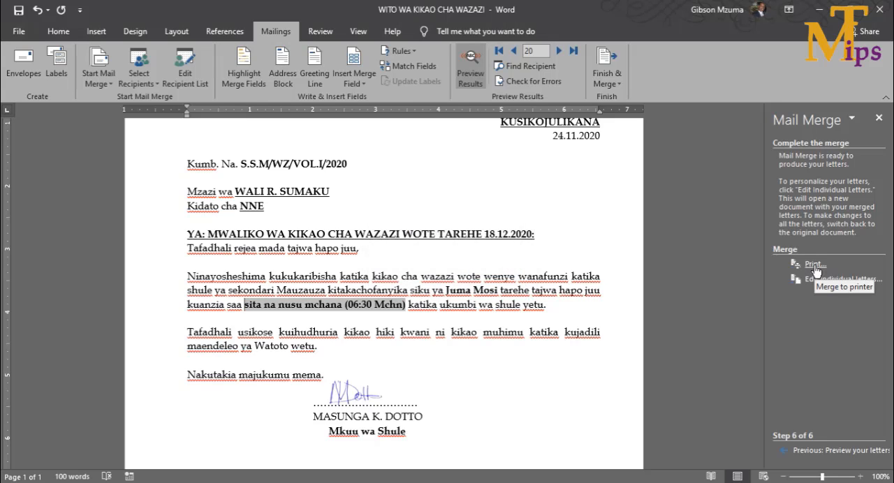
- Merge all records to the printer, using Microsoft Print to PDF with all pages and one copy
{"action": "left_click", "coordinate": [813, 265]}
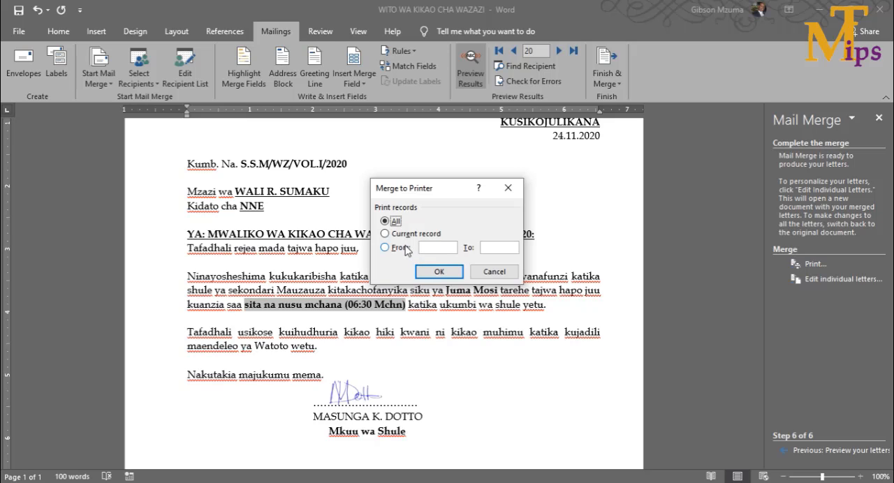
{"action": "left_click", "coordinate": [423, 271]}
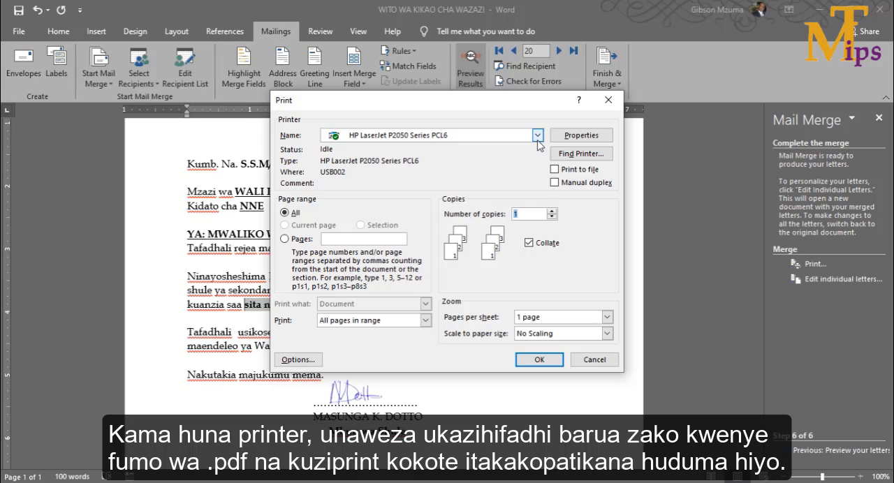
{"action": "left_click", "coordinate": [537, 140]}
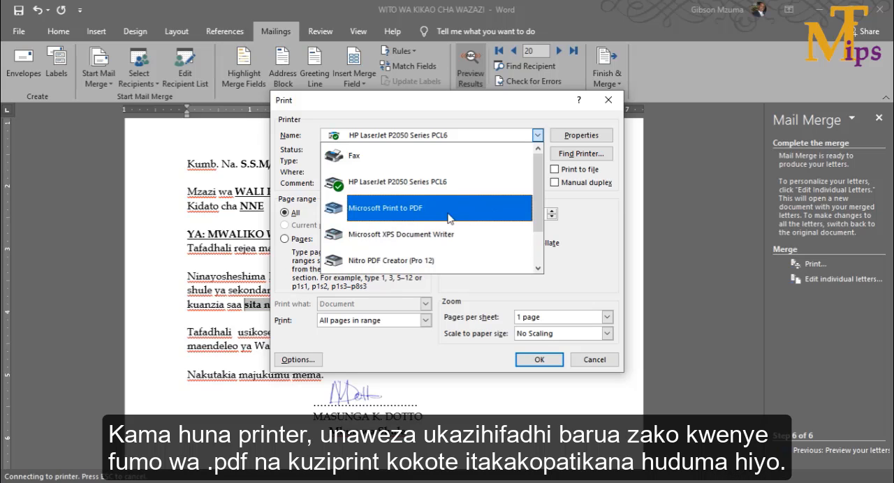
{"action": "left_click", "coordinate": [487, 229]}
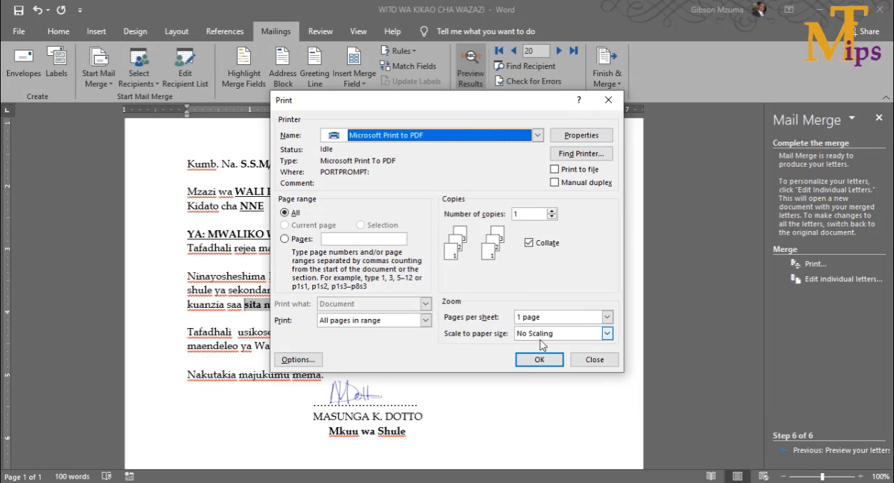
{"action": "left_click", "coordinate": [539, 362]}
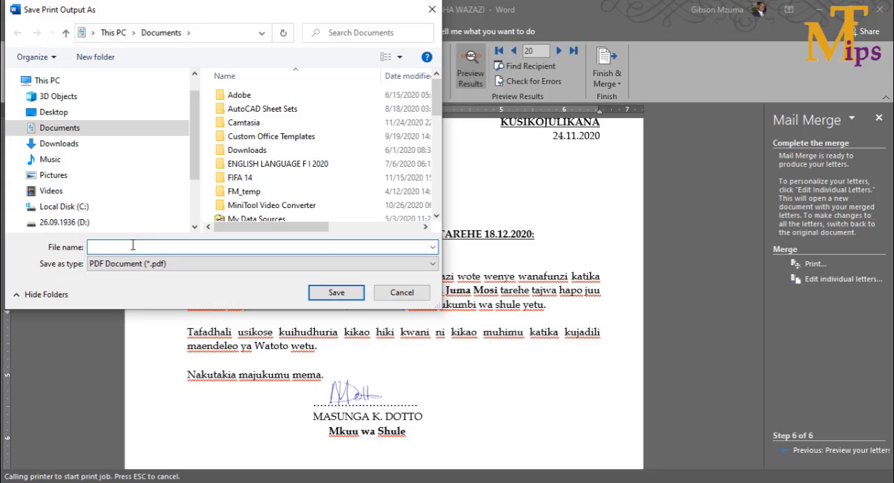
- Save the print output in the Documents folder as a PDF named WITO WA KIKAO
{"action": "type", "text": "WITO WA"}
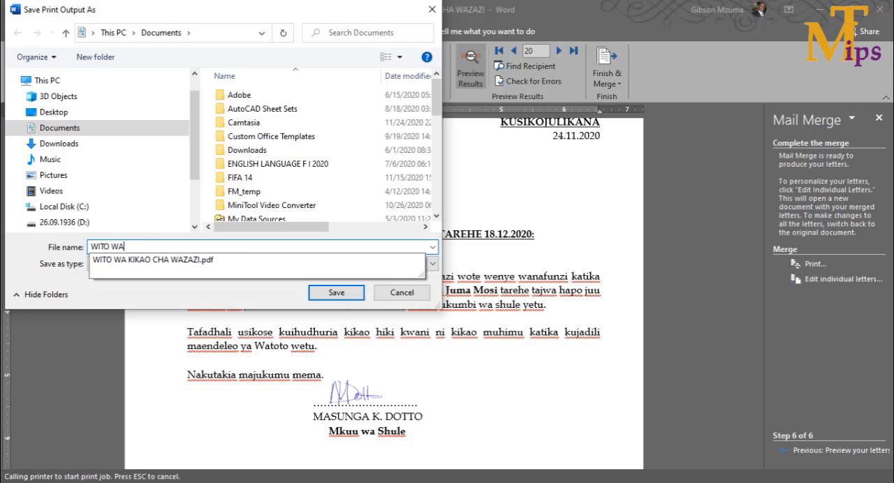
{"action": "type", "text": " KIKAP"}
{"action": "key", "text": "BackSpace"}
{"action": "type", "text": "O"}
{"action": "left_click", "coordinate": [325, 292]}
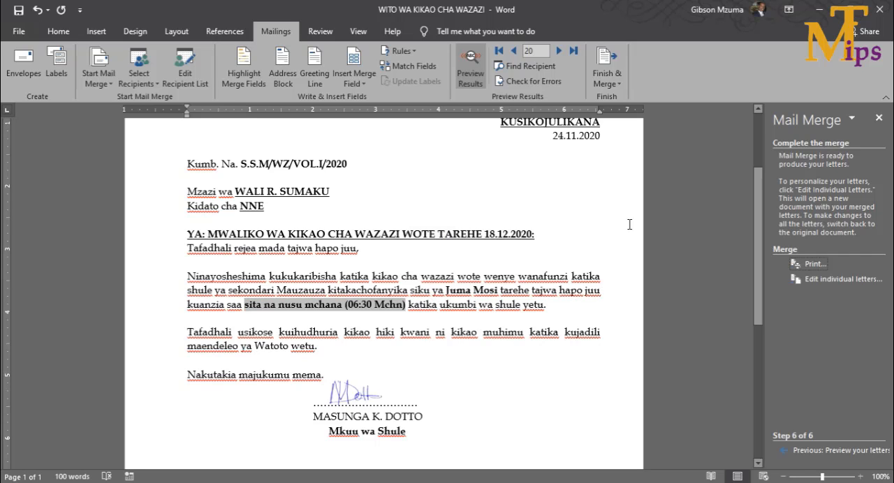
{"action": "left_click", "coordinate": [819, 10]}
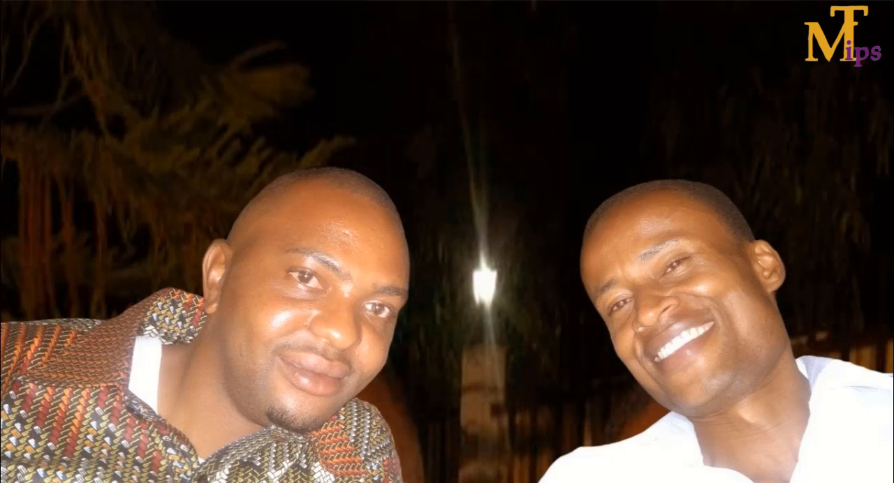
{"action": "mouse_move", "coordinate": [255, 482]}
{"action": "left_click", "coordinate": [255, 440]}
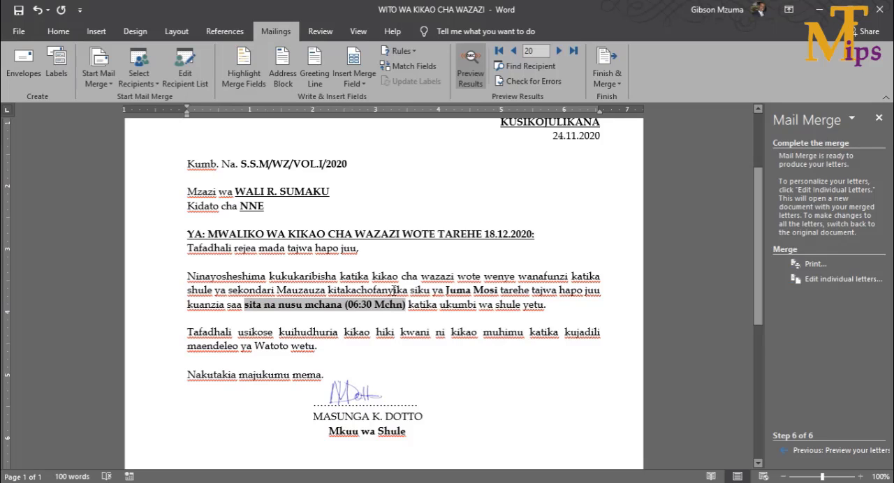
- Minimize Word and open the saved WITO WA KIKAO.pdf from the Documents folder in Nitro Pro
{"action": "left_click", "coordinate": [813, 11]}
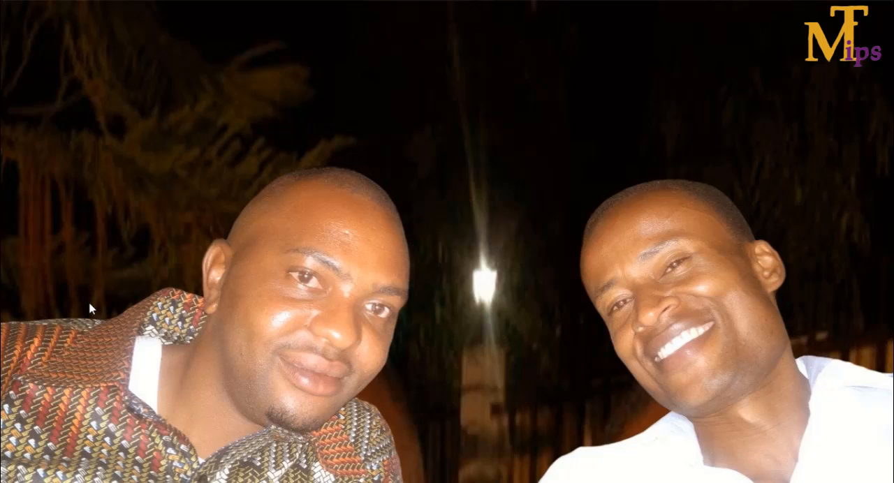
{"action": "key", "text": "super"}
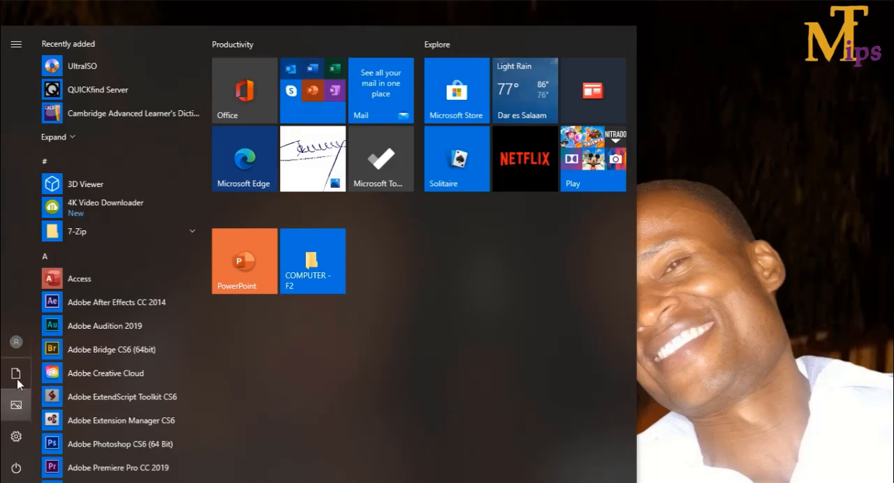
{"action": "mouse_move", "coordinate": [16, 374]}
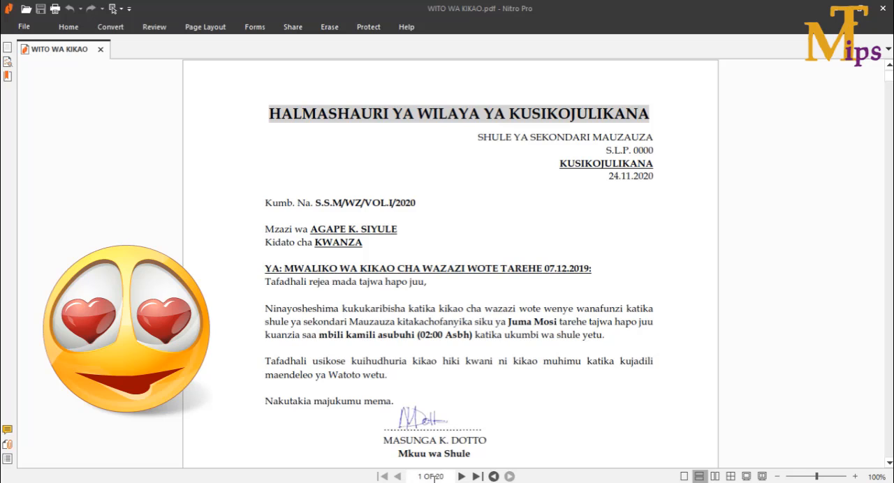
- Page through the merged letters in WITO WA KIKAO.pdf to check each recipient's details
{"action": "left_click", "coordinate": [437, 477]}
{"action": "key", "text": "Down"}
{"action": "left_click", "coordinate": [460, 476]}
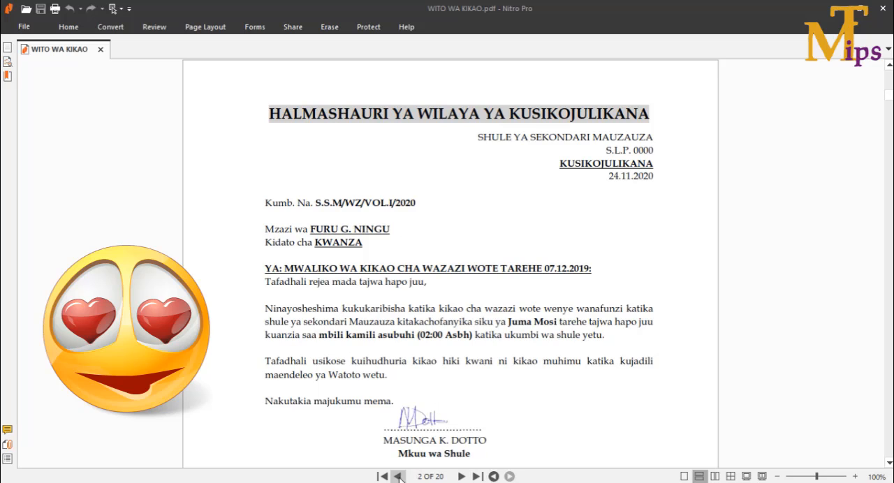
{"action": "left_click", "coordinate": [475, 476]}
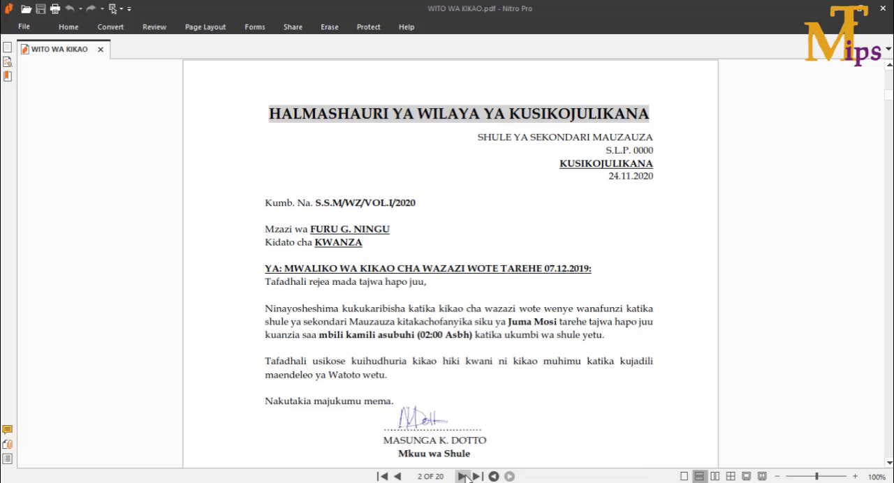